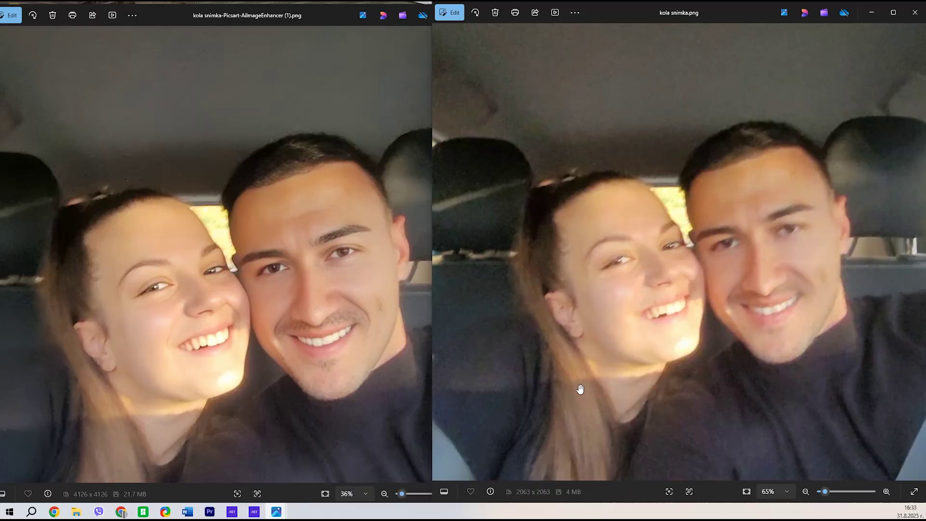
Step: Compare the enhanced selfie and balloon crop windows, then reposition the balloon photo inside its crop frame
scroll(580, 388, "up", 3)
left_click(271, 384)
scroll(273, 384, "up", 3)
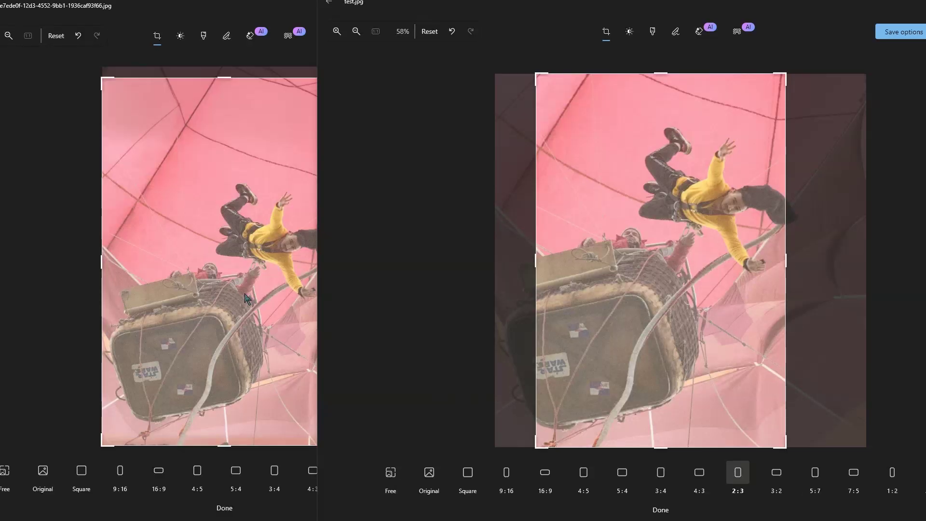
left_click(244, 299)
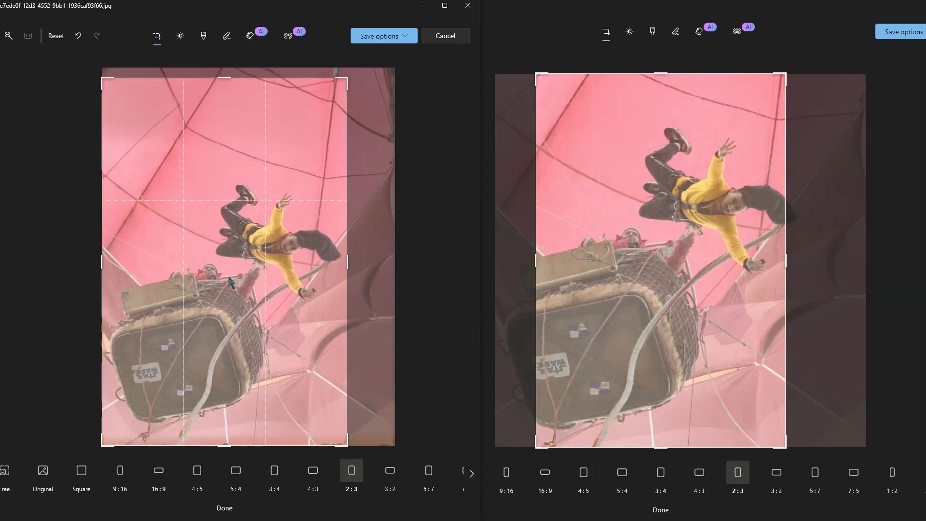
left_click_drag(230, 282, 228, 282)
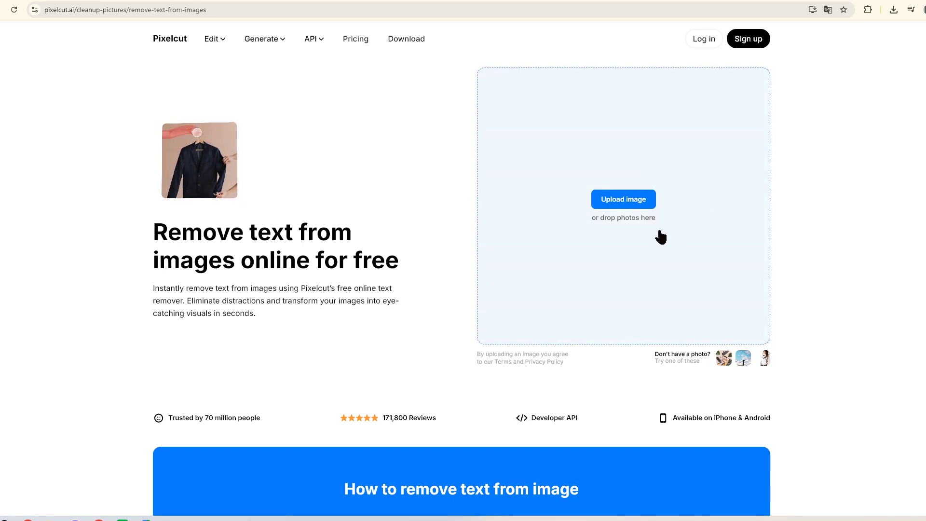
Step: Upload the cat photo image_67190273 into Pixelcut's retouch editor
left_click(624, 200)
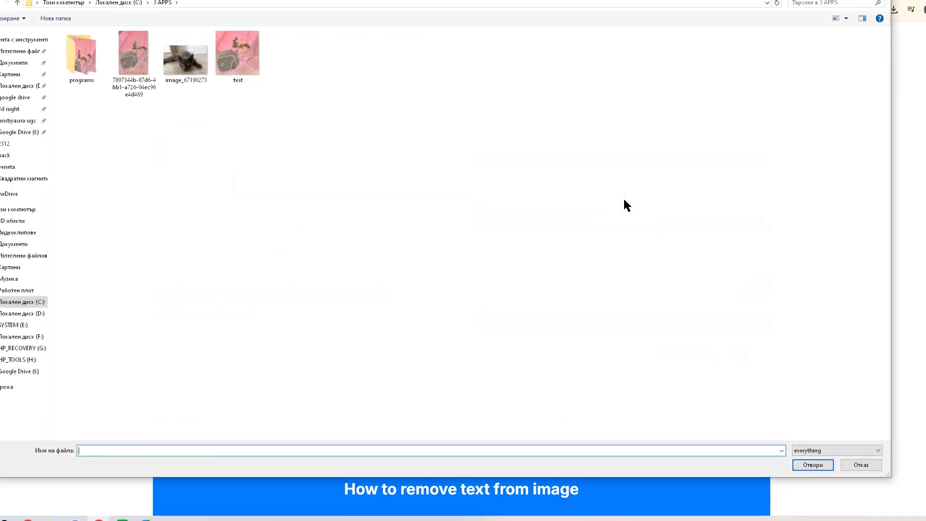
double_click(180, 68)
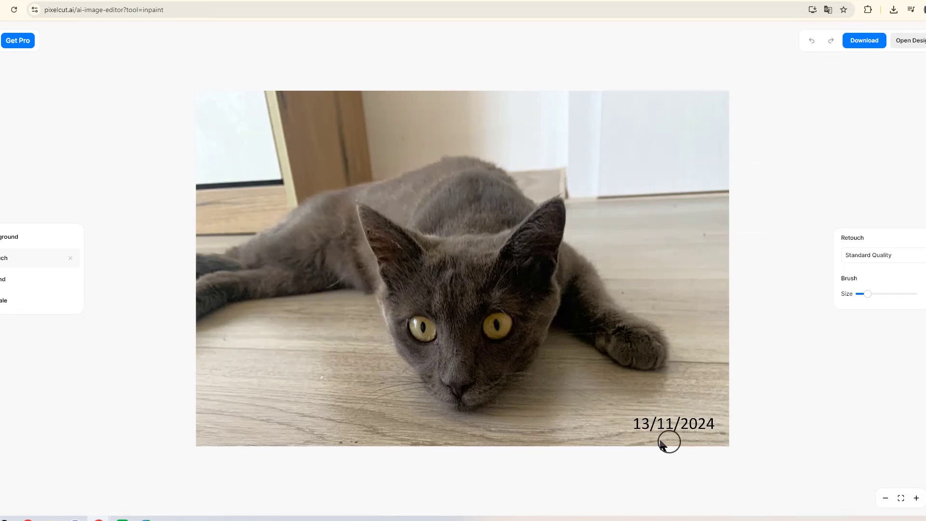
Step: With a smaller brush, erase the 13/11/2024 date from the cat photo and review the result
left_click(868, 293)
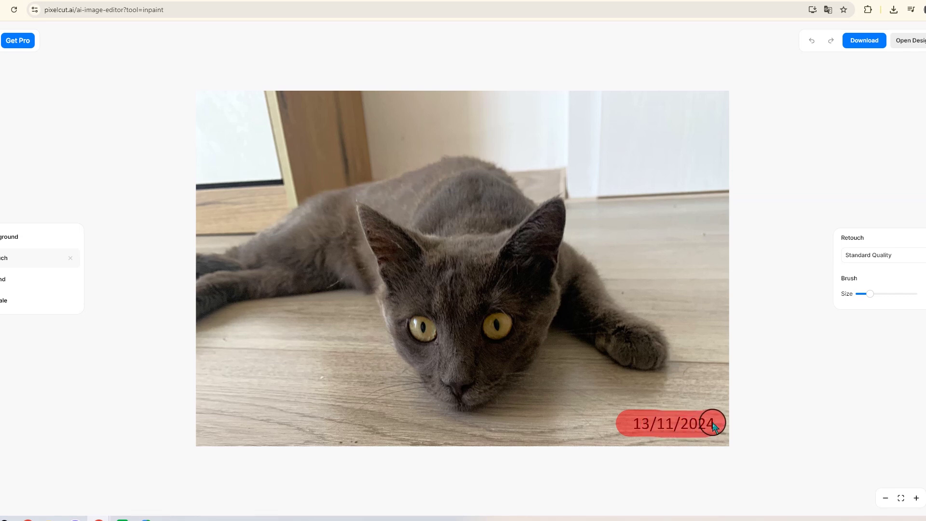
left_click_drag(713, 425, 714, 423)
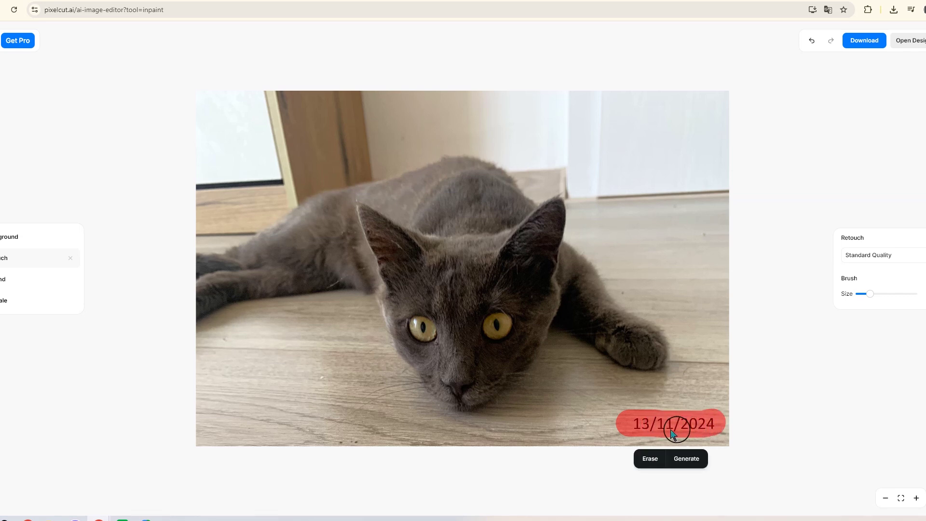
left_click(646, 466)
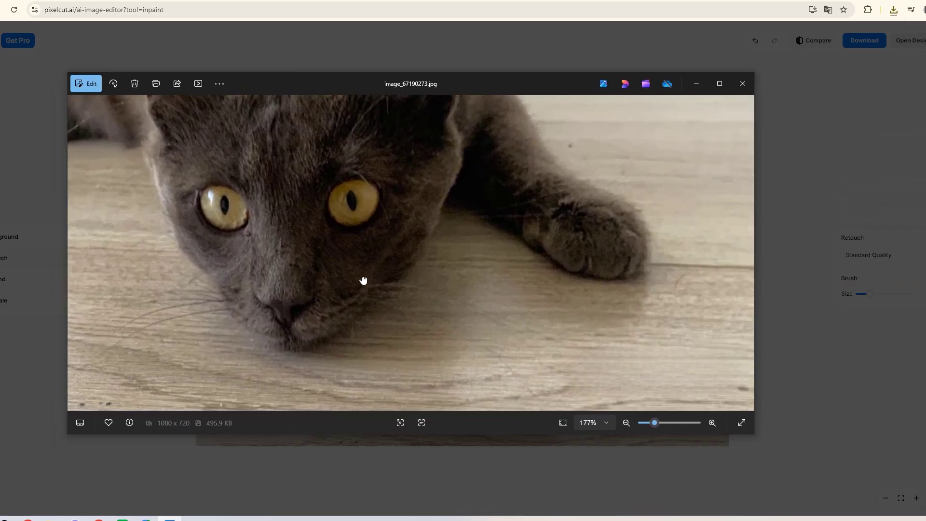
scroll(364, 280, "up", 4)
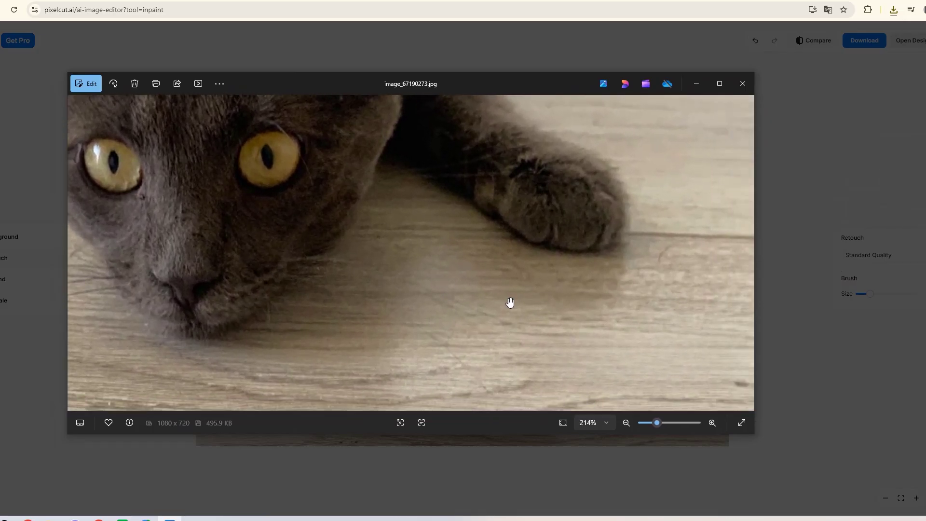
scroll(509, 302, "down", 4)
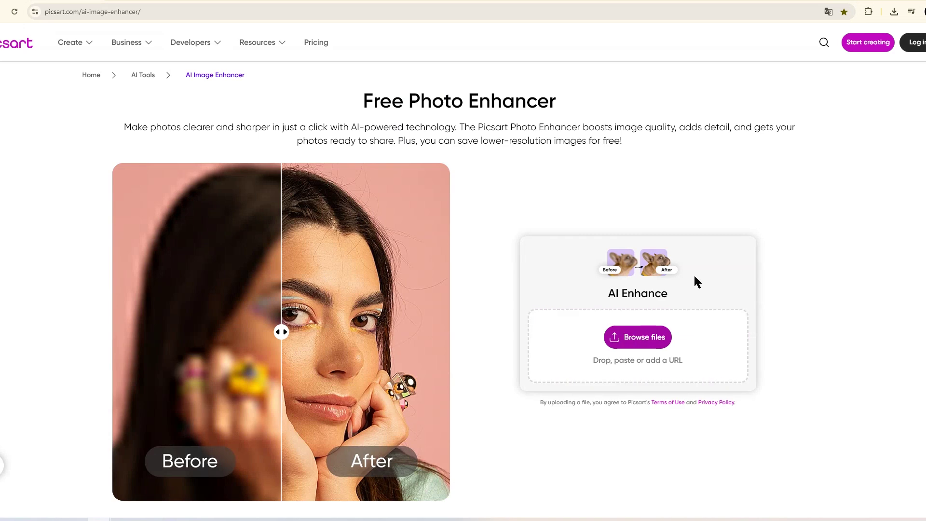
scroll(715, 285, "down", 2)
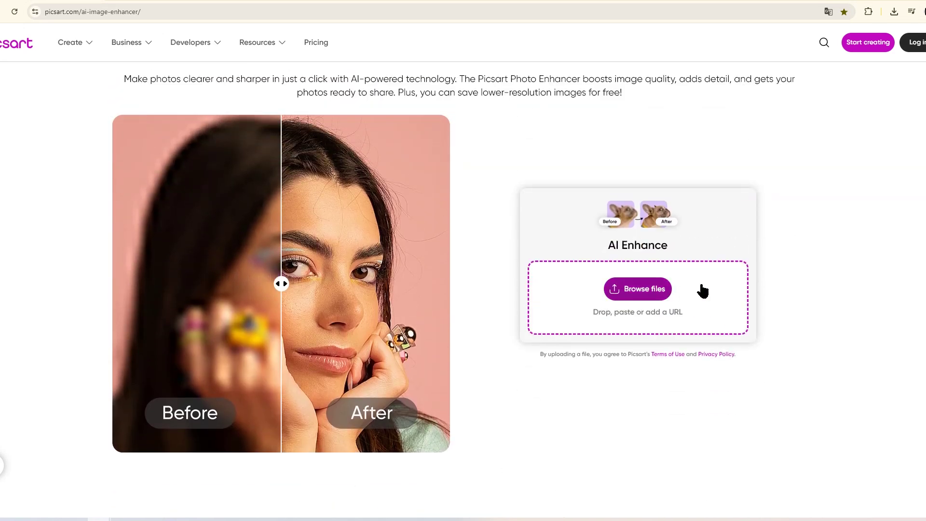
Step: Upload the kola snimka car selfie to Picsart and get the 4126 x 4126 enhanced version
left_click(633, 291)
double_click(242, 66)
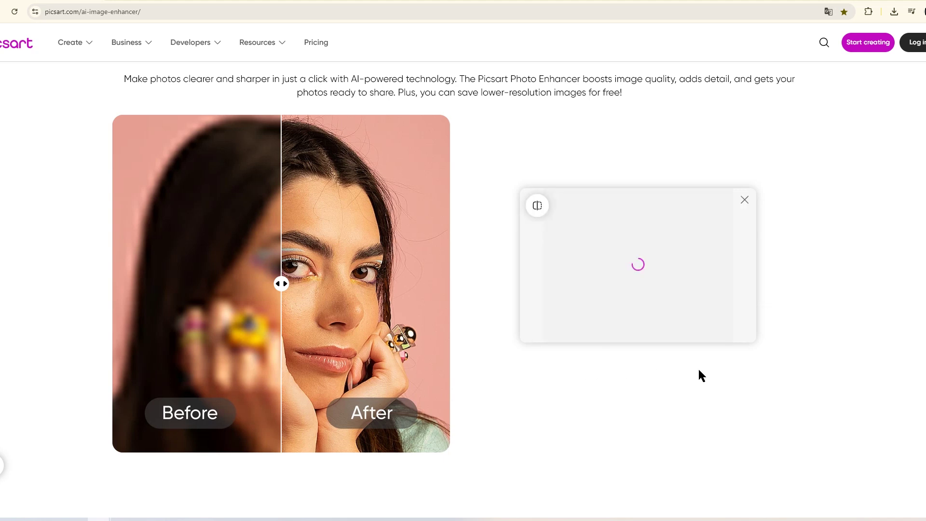
mouse_move(700, 375)
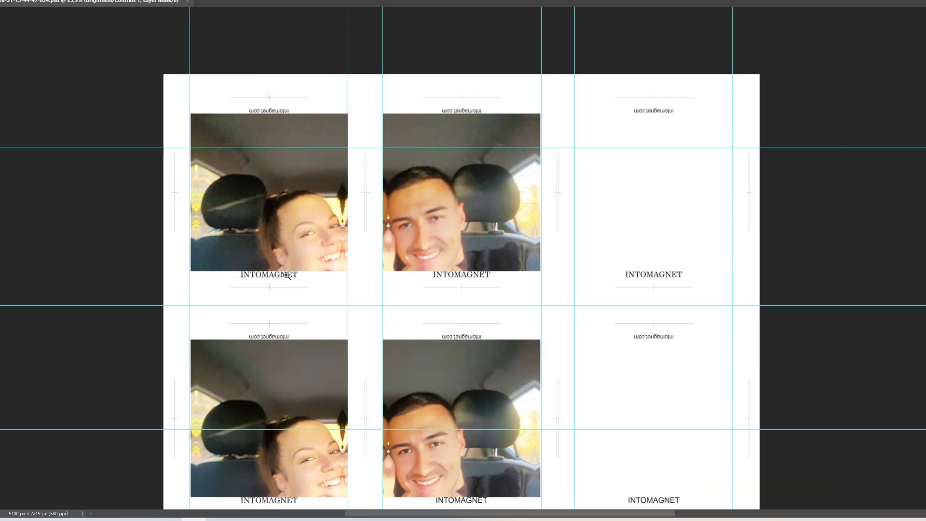
left_click(288, 275)
scroll(389, 268, "up", 1)
scroll(486, 259, "down", 4)
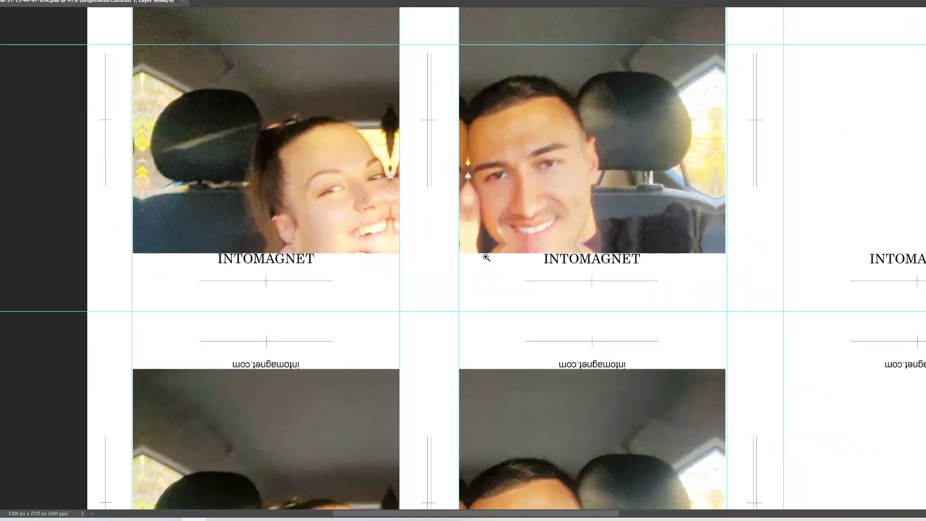
scroll(486, 259, "down", 3)
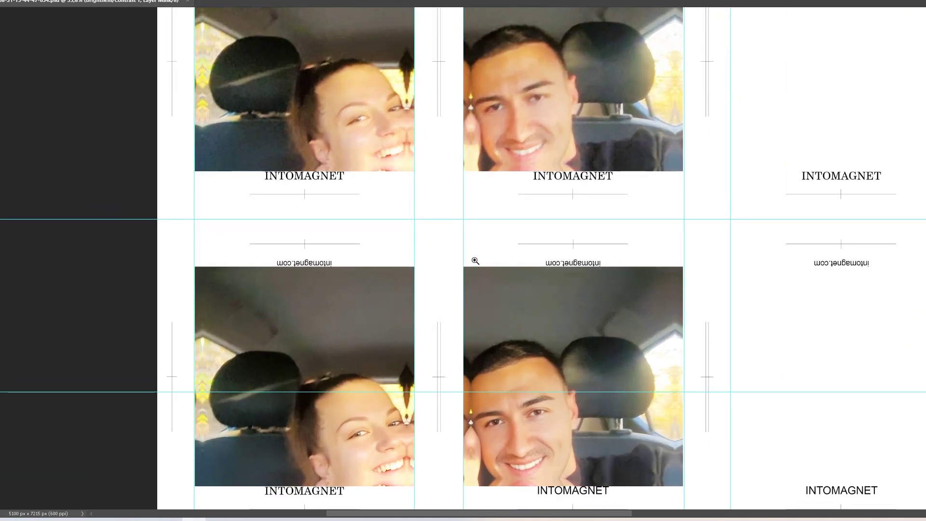
scroll(475, 262, "down", 1)
scroll(464, 292, "up", 3)
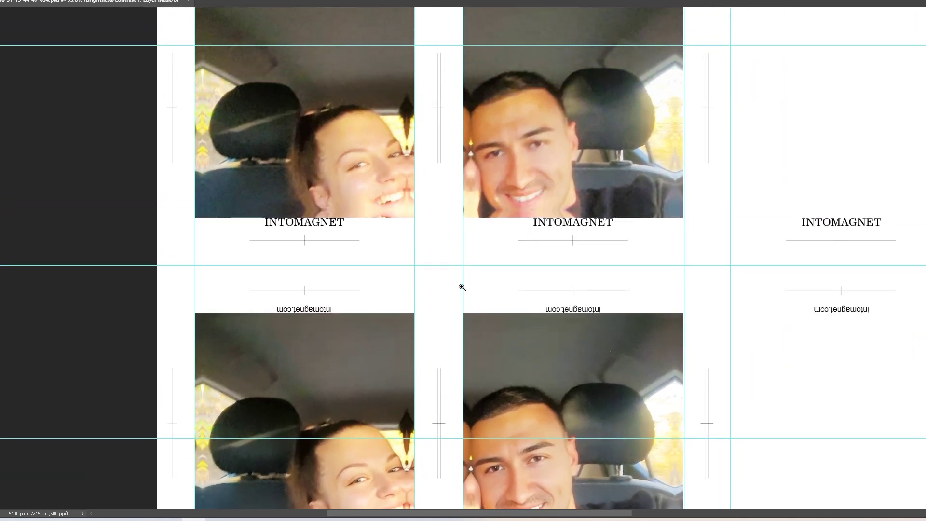
scroll(465, 291, "down", 2)
scroll(464, 292, "up", 3)
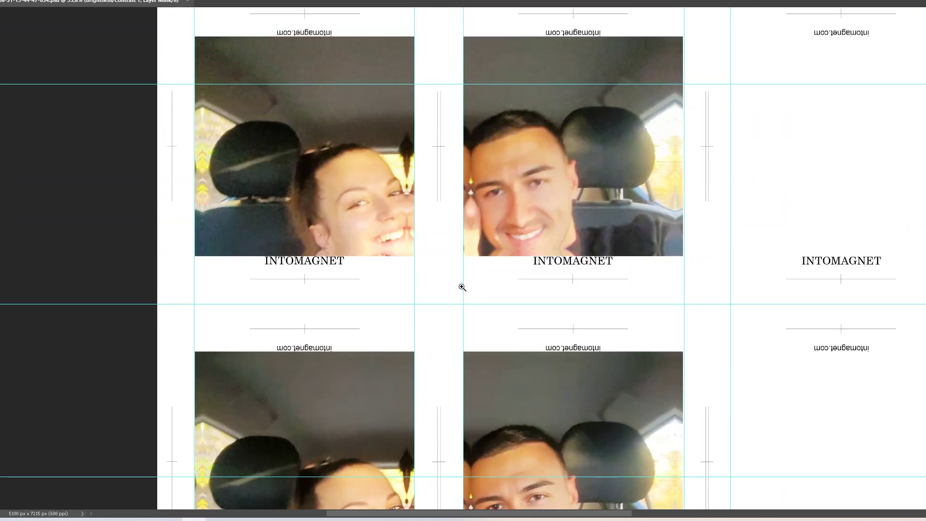
scroll(463, 287, "down", 7)
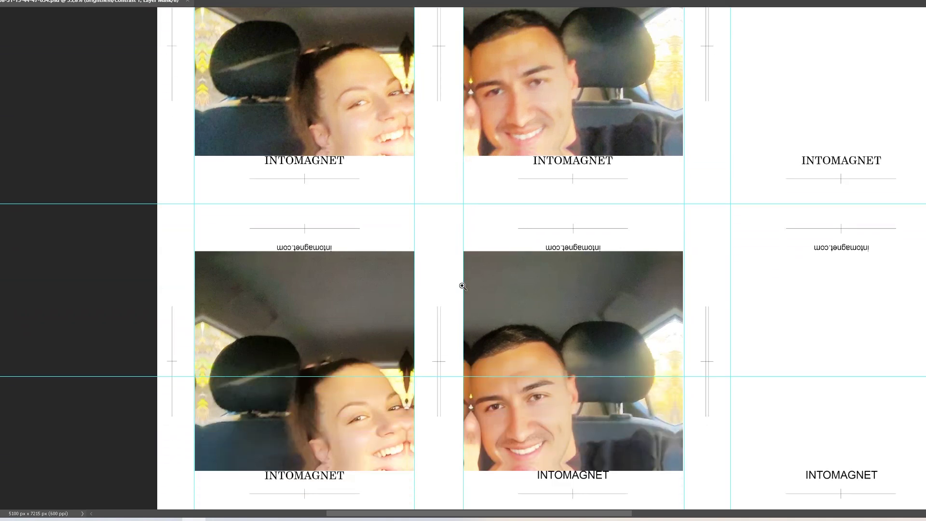
scroll(424, 297, "down", 1)
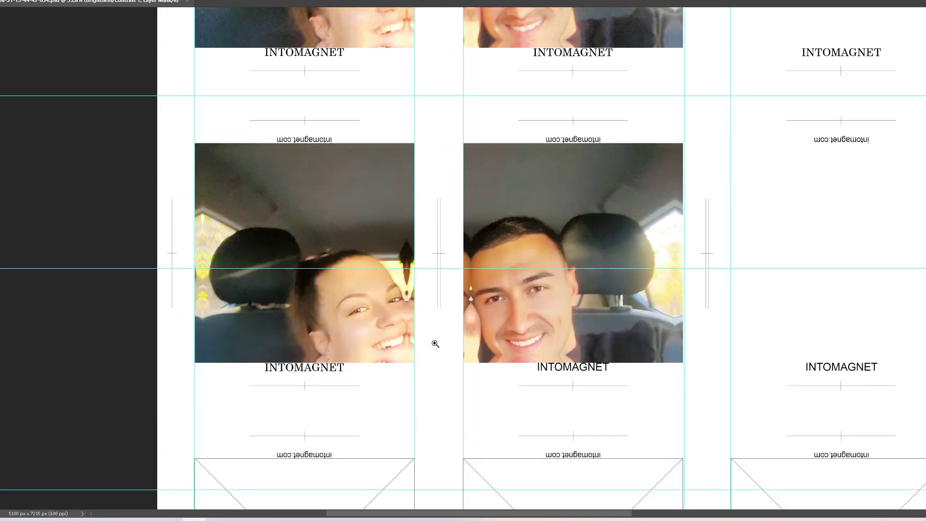
left_click_drag(437, 343, 424, 296)
scroll(431, 344, "down", 1)
mouse_move(431, 344)
left_mouse_down()
mouse_move(457, 343)
mouse_move(440, 330)
left_mouse_up()
scroll(428, 197, "up", 10)
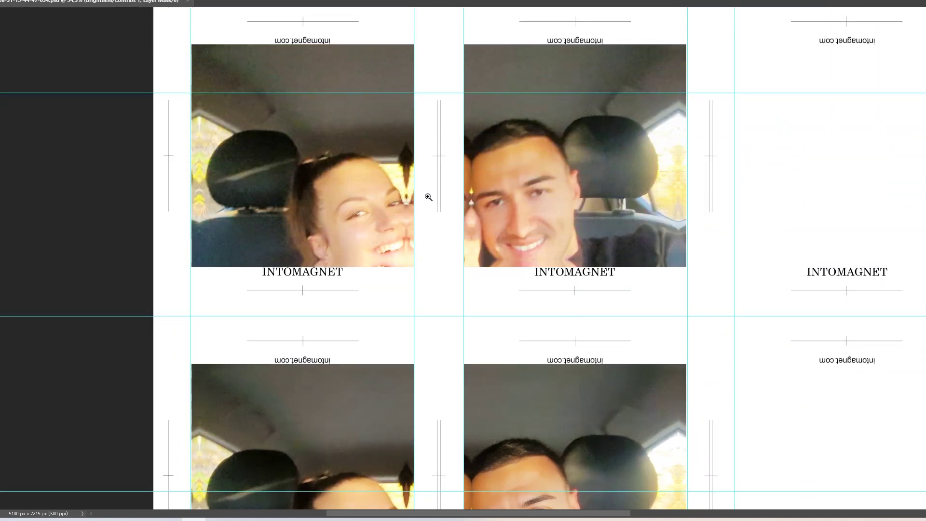
scroll(428, 197, "up", 1)
left_click_drag(434, 189, 441, 202)
Step: Apply the 2:3 ratio for an 895 x 1343 crop of test.jpg and shift the balloon within it
scroll(440, 203, "up", 2)
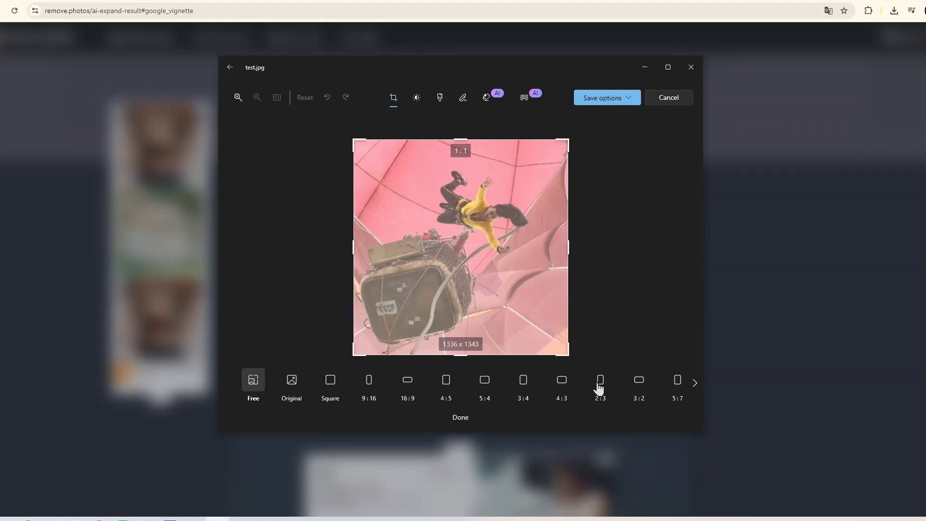
left_click(599, 385)
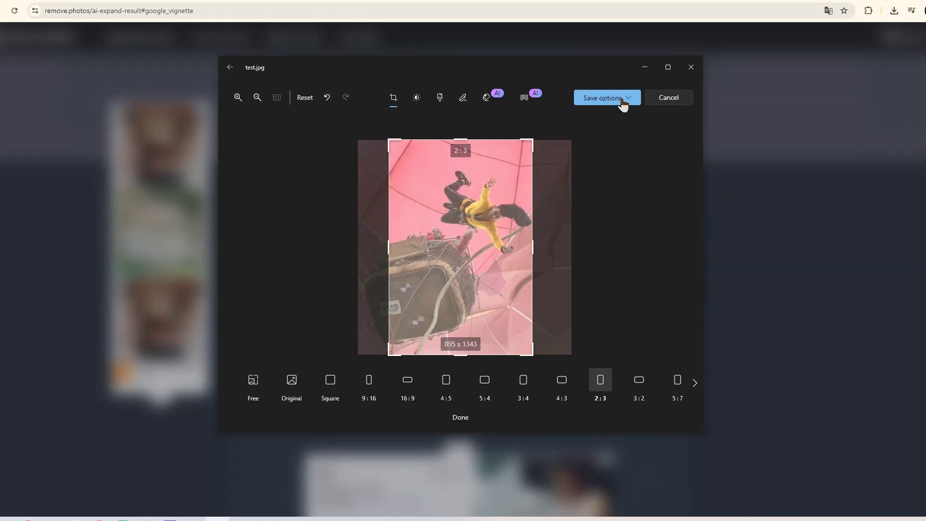
mouse_move(455, 248)
left_mouse_down()
mouse_move(484, 247)
mouse_move(446, 247)
mouse_move(469, 248)
mouse_move(460, 248)
left_mouse_up()
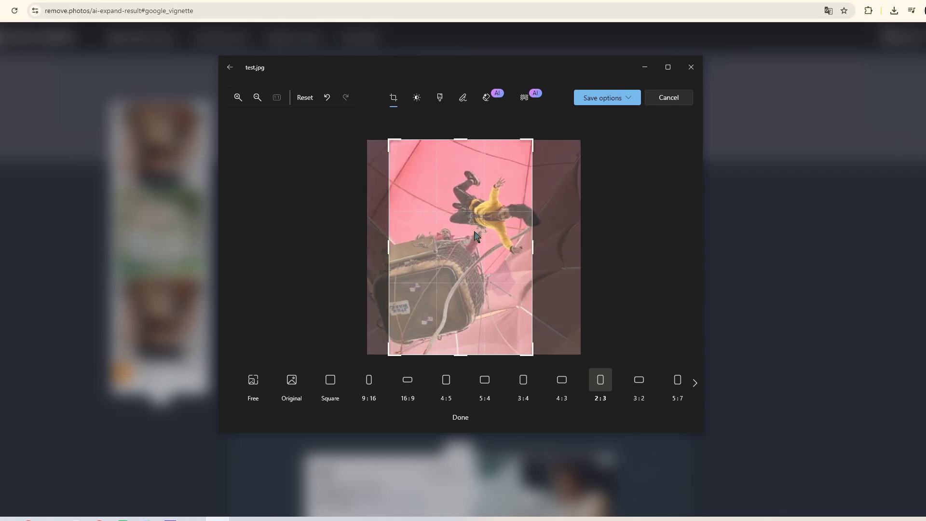
Step: Discard the unsaved Photos crop and upload the test balloon photo to remove.photos for expanding
left_click(663, 101)
left_click(434, 267)
left_click(550, 130)
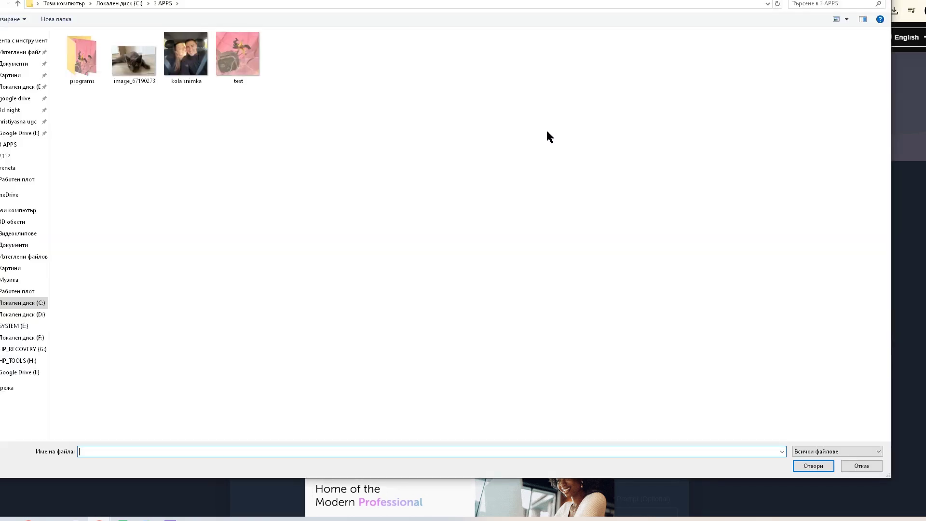
double_click(241, 54)
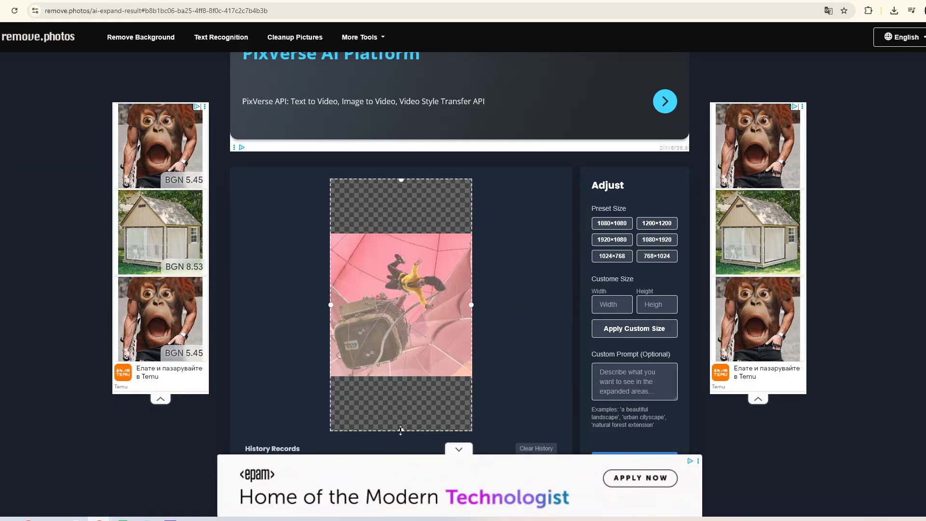
Step: Adjust the balloon photo's expansion area and run AI Expand until processing reaches 100%
left_click_drag(401, 430, 405, 410)
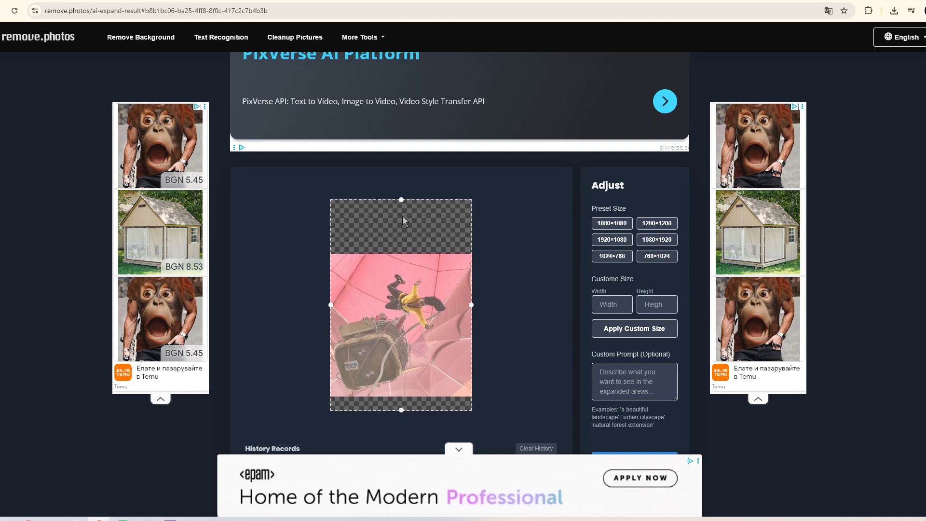
left_click_drag(401, 200, 400, 209)
scroll(415, 241, "down", 1)
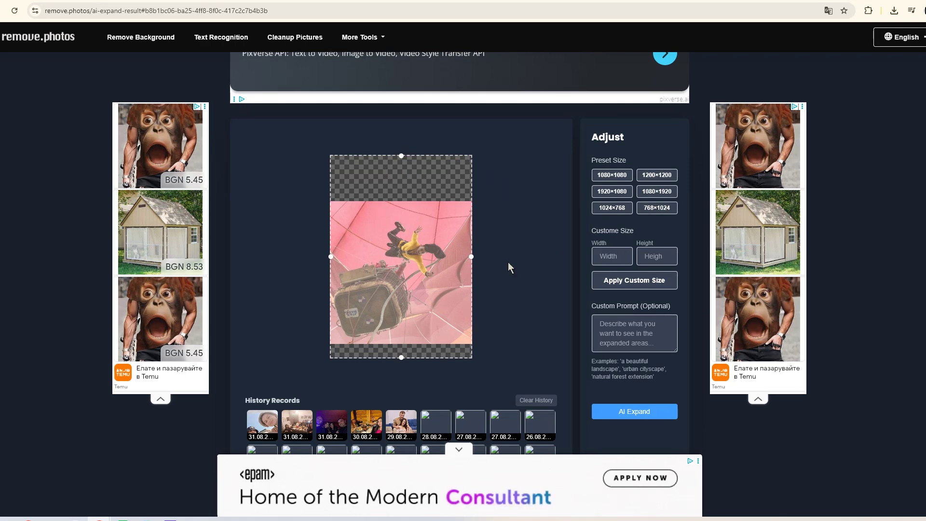
left_click(595, 410)
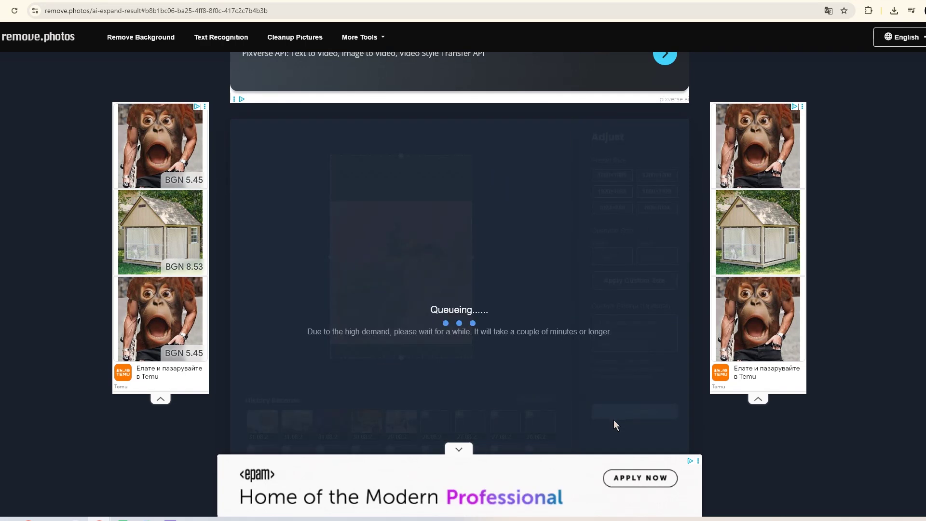
scroll(423, 354, "down", 1)
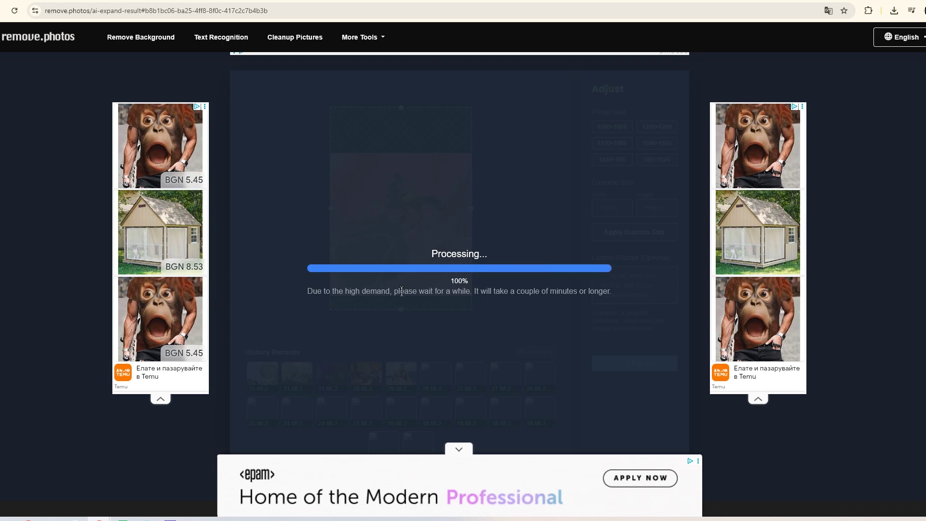
Step: Download the expanded balloon image, crop it to a 2:3 portrait in Photos, and save it
left_click(459, 410)
left_click(791, 39)
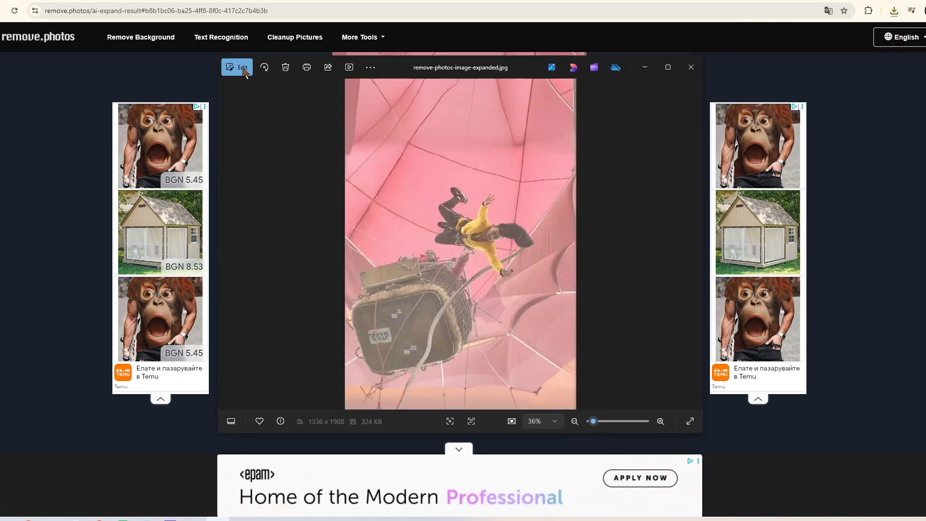
left_click(243, 68)
left_click(600, 386)
scroll(455, 226, "up", 3)
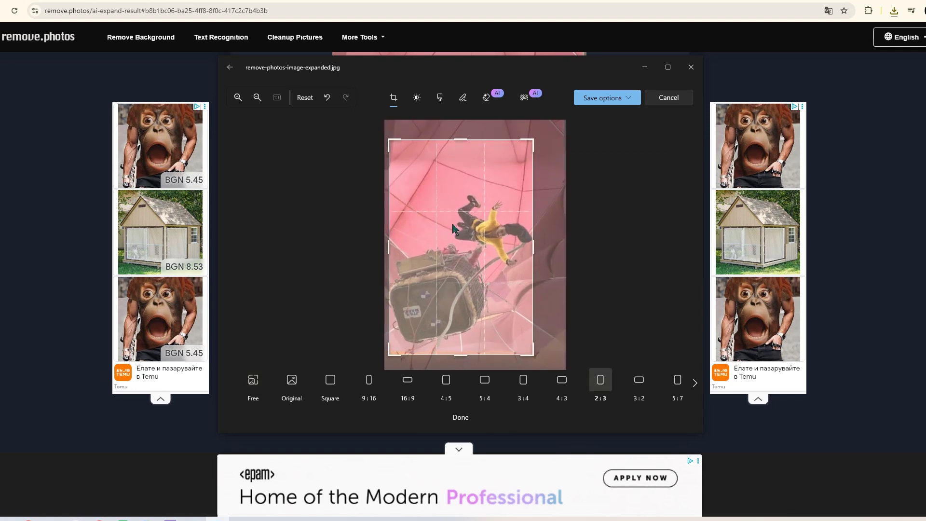
left_click(606, 98)
left_click(608, 141)
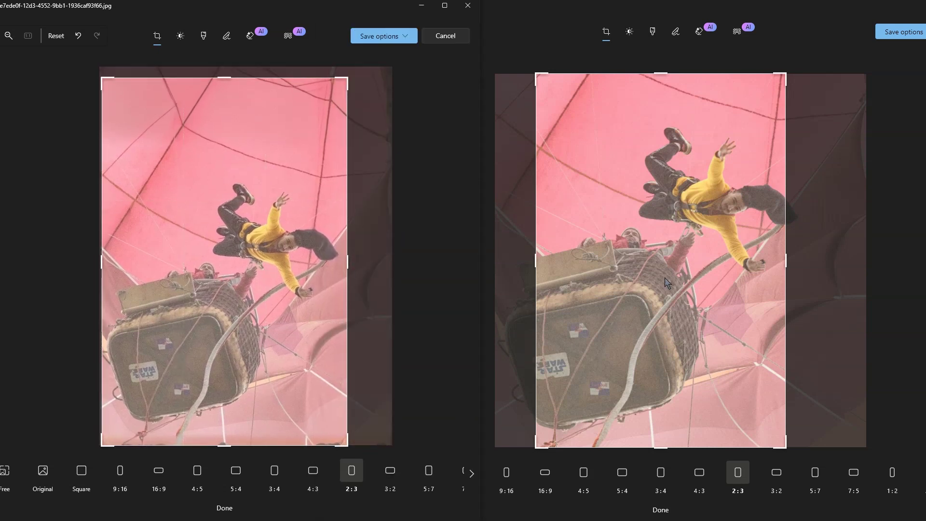
Step: Try different framings of the balloon photo inside the crop frames of both editor windows
mouse_move(657, 280)
left_mouse_down()
mouse_move(668, 278)
mouse_move(644, 276)
left_mouse_up()
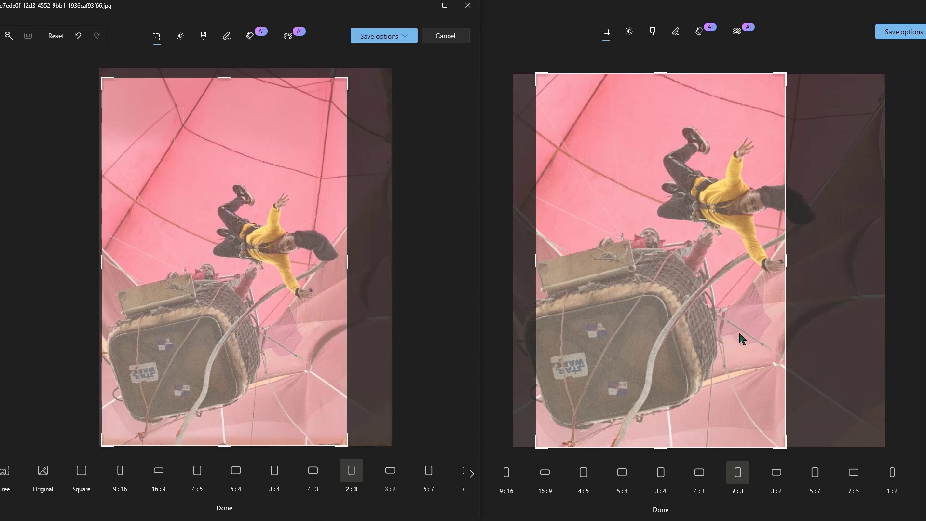
left_click_drag(755, 337, 727, 331)
left_click(191, 299)
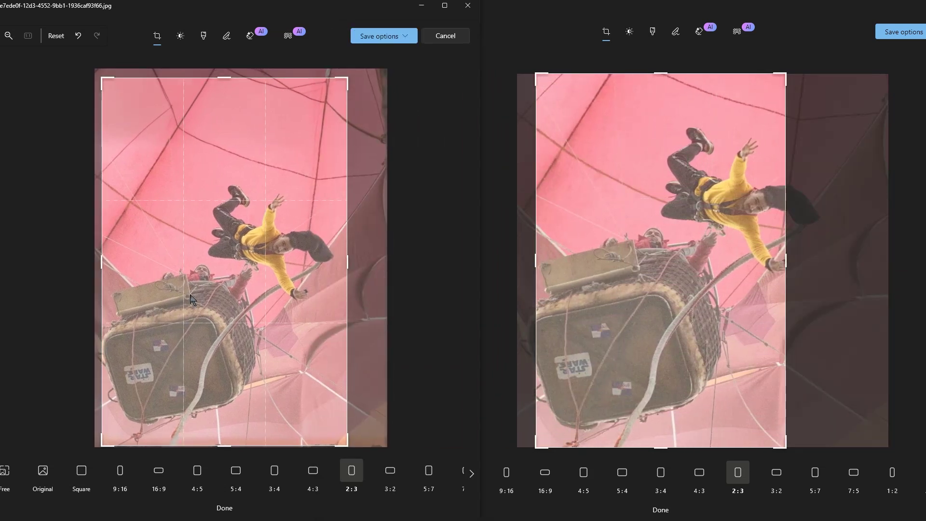
left_click_drag(191, 296, 196, 297)
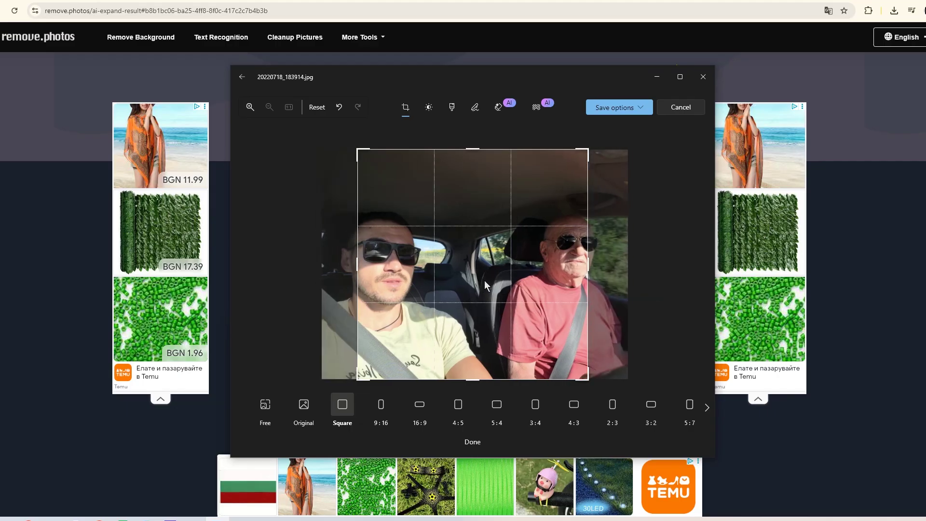
Step: Cancel the car selfie's square crop, close Photos, and upload 20220718_183914 to the Expand page
mouse_move(484, 280)
left_mouse_down()
mouse_move(467, 285)
mouse_move(476, 285)
left_mouse_up()
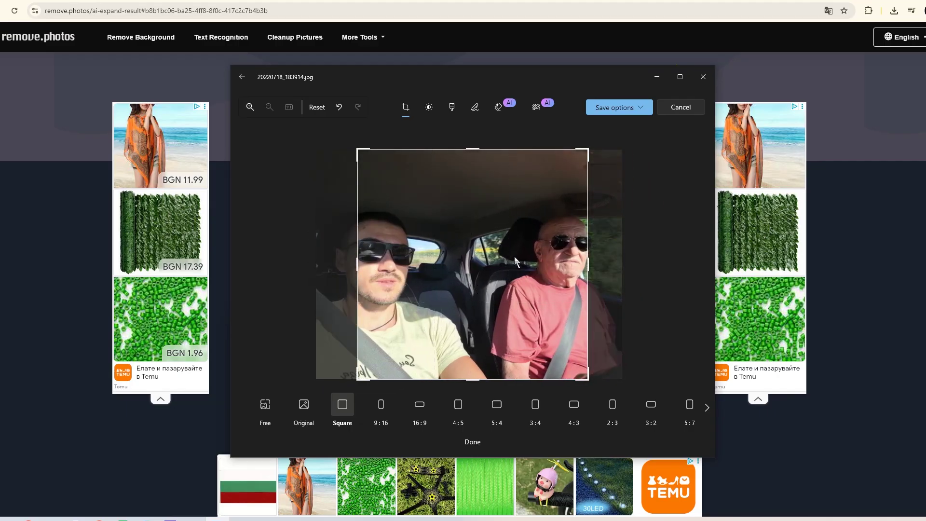
left_click(668, 115)
left_click(440, 286)
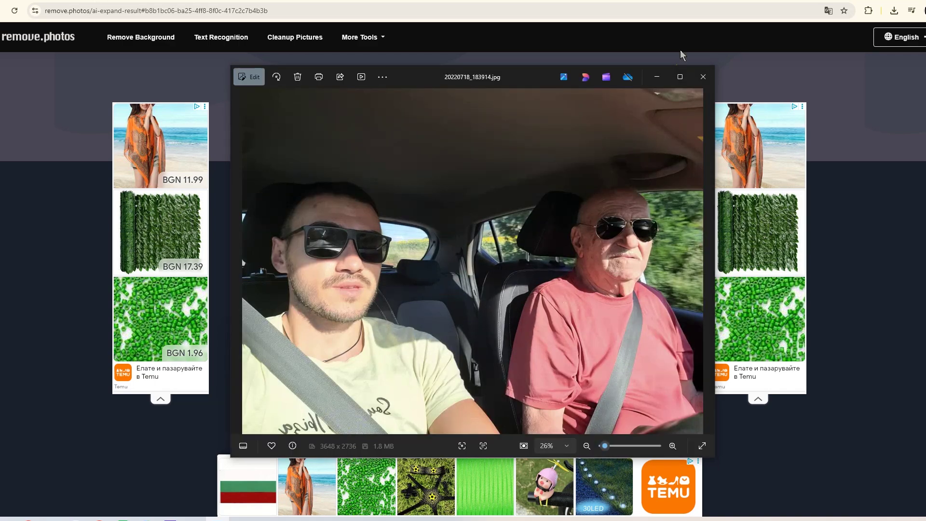
left_click(694, 76)
left_click(551, 106)
double_click(135, 60)
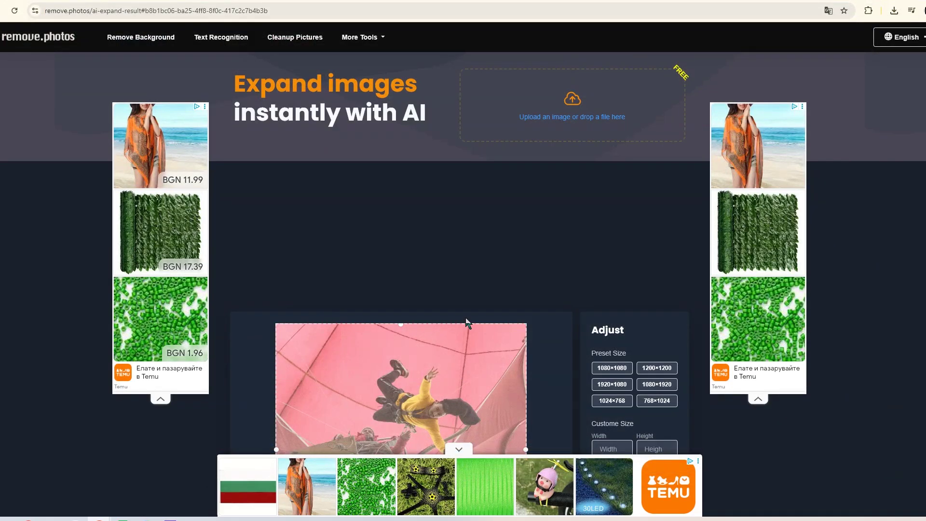
Step: Set the car selfie's expansion area, run AI Expand, and open the taller result, dismissing the ad
scroll(400, 381, "down", 2)
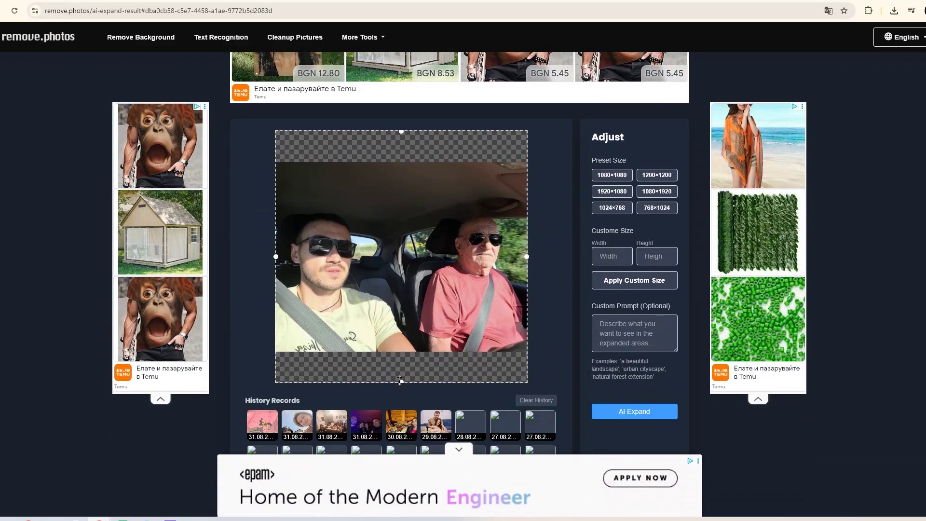
left_click_drag(400, 381, 408, 371)
left_click(619, 411)
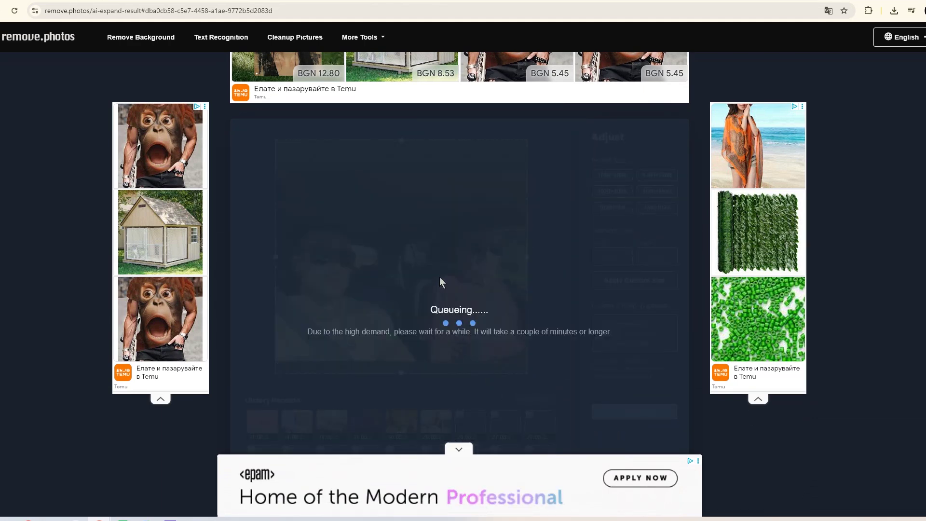
left_click(450, 413)
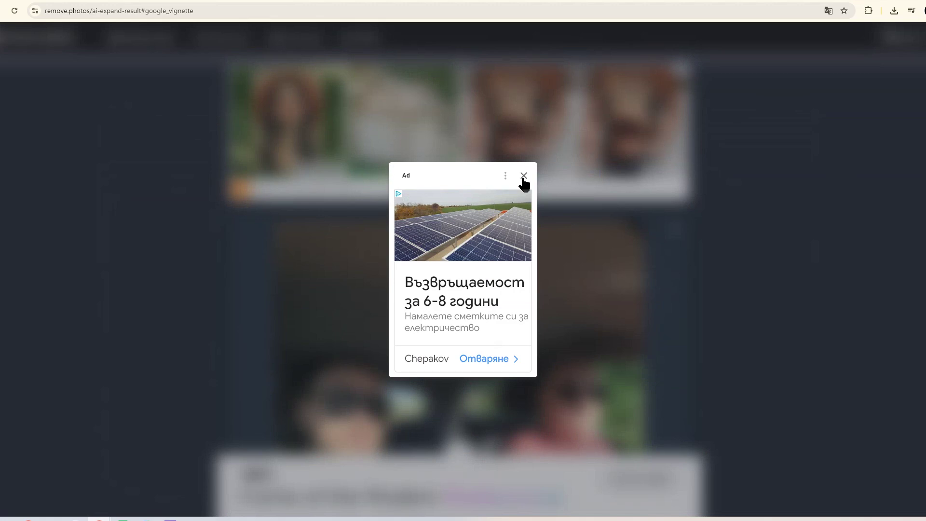
left_click(523, 176)
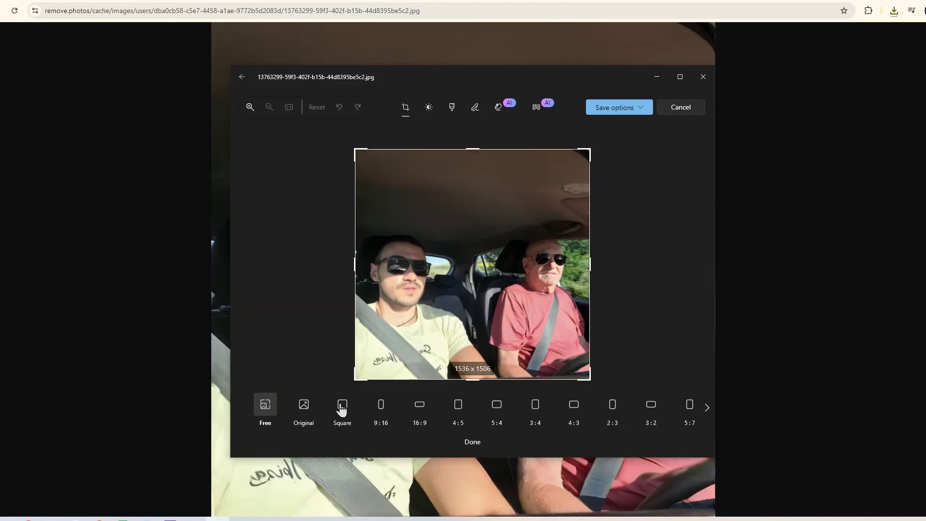
Step: Apply a Square crop to the expanded car selfie, framing both passengers at 1383 x 1383
left_click(341, 406)
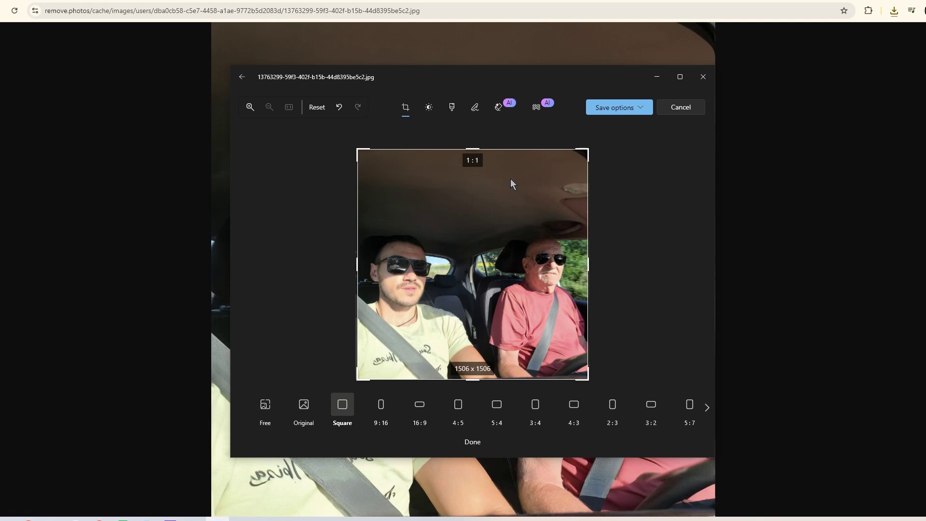
scroll(514, 221, "up", 3)
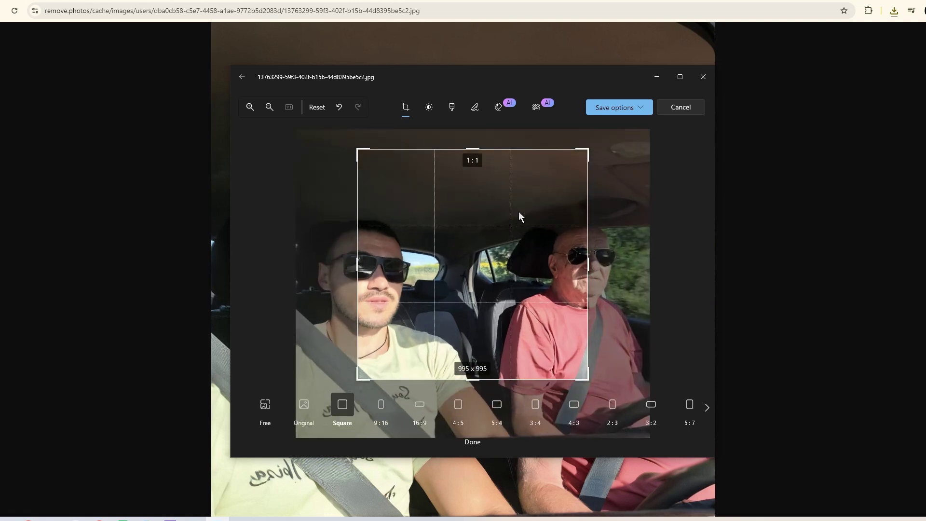
left_click_drag(503, 346, 556, 343)
scroll(522, 329, "down", 3)
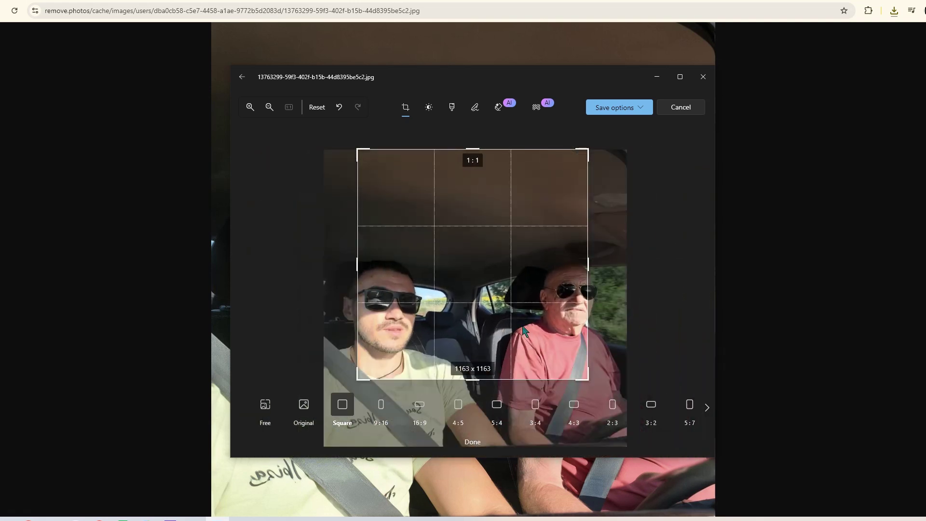
left_click_drag(588, 149, 569, 172)
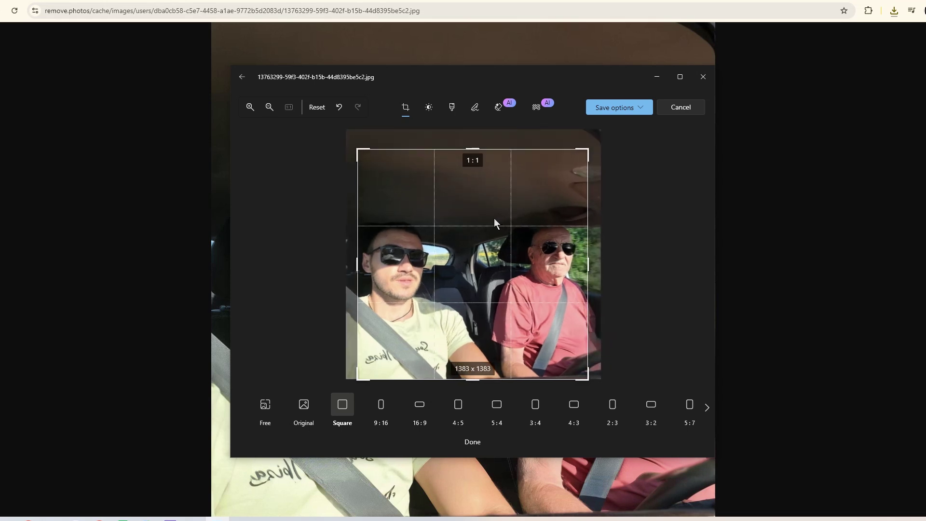
left_click_drag(586, 153, 582, 156)
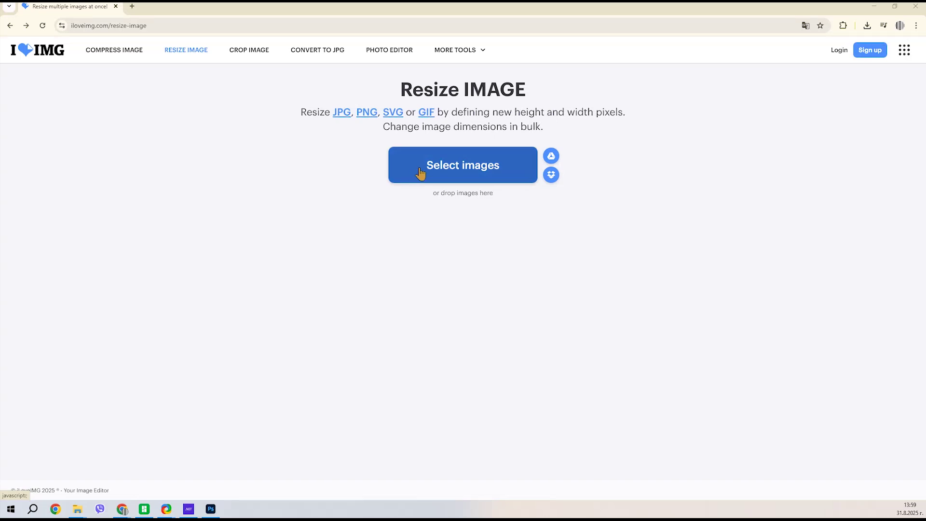
Step: Upload the cat photo image_67190273 and change its width from 3024 to 2000 px
left_click(419, 172)
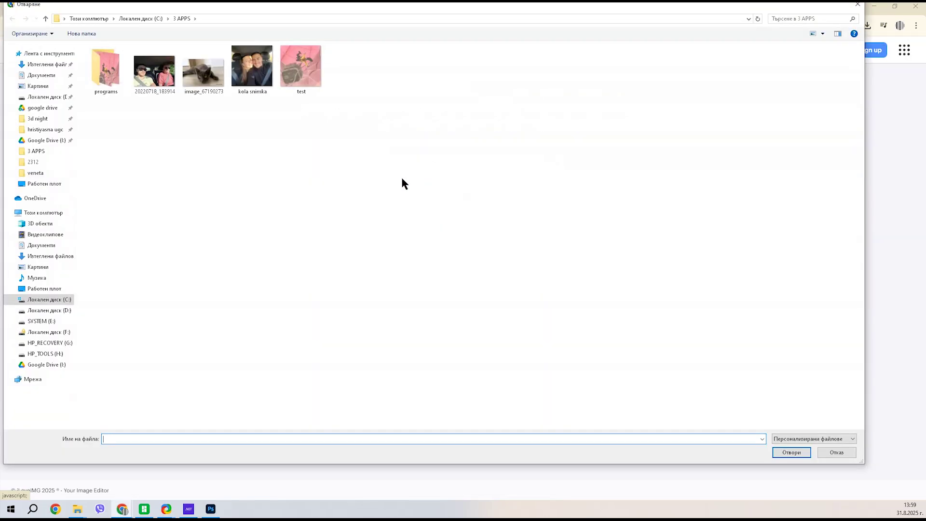
double_click(212, 79)
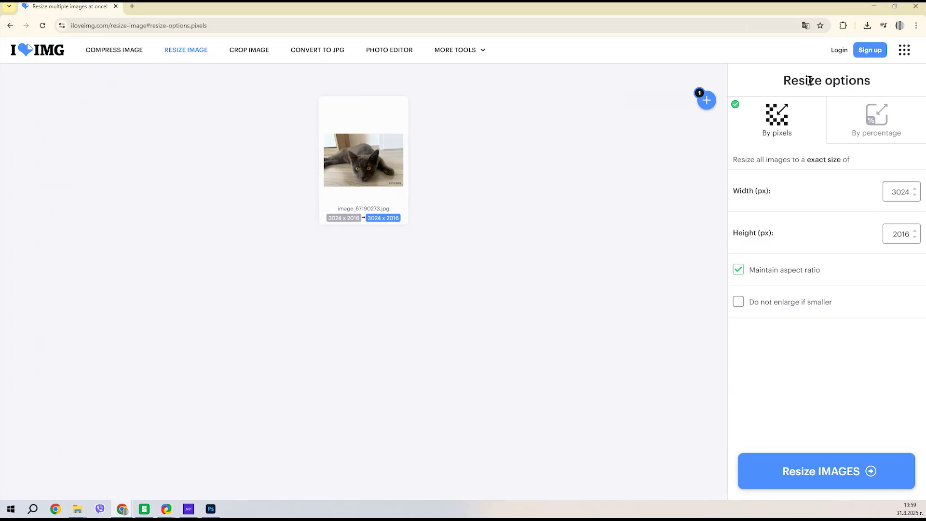
left_click(892, 193)
left_click_drag(893, 193, 921, 198)
type("2000")
Step: Resize the cat photo to 2000 x 1333 pixels and download the result
left_click(853, 331)
left_click(810, 484)
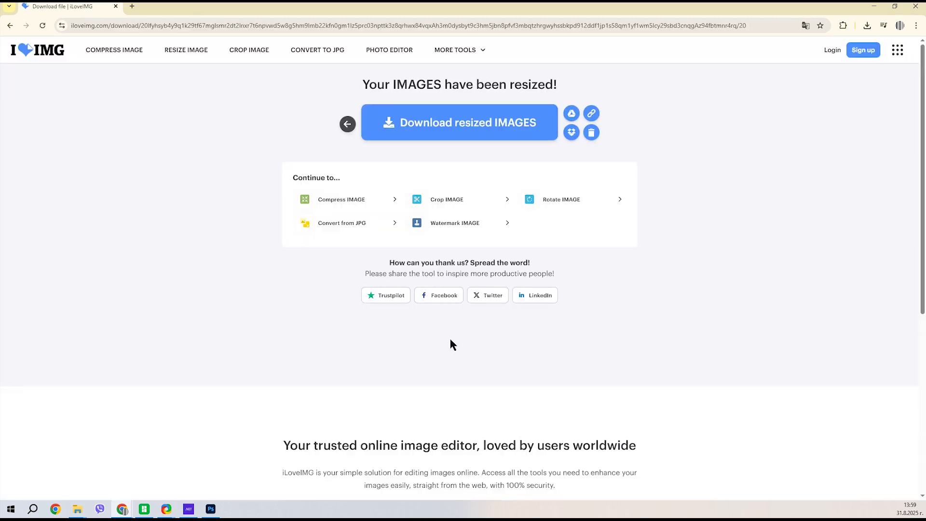
left_click(429, 125)
Step: Bring up iLoveIMG's Convert to JPG page and highlight its heading and subtitle text
left_click(312, 52)
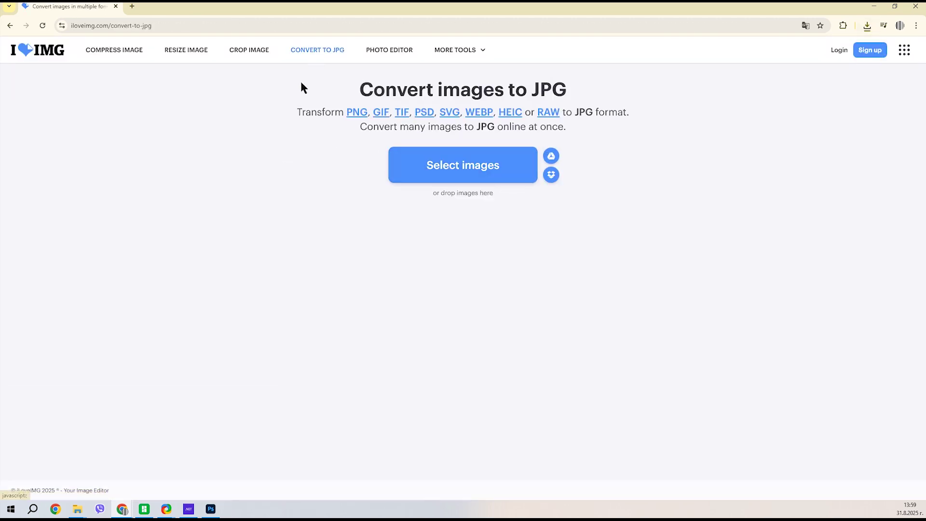
left_click_drag(301, 86, 667, 140)
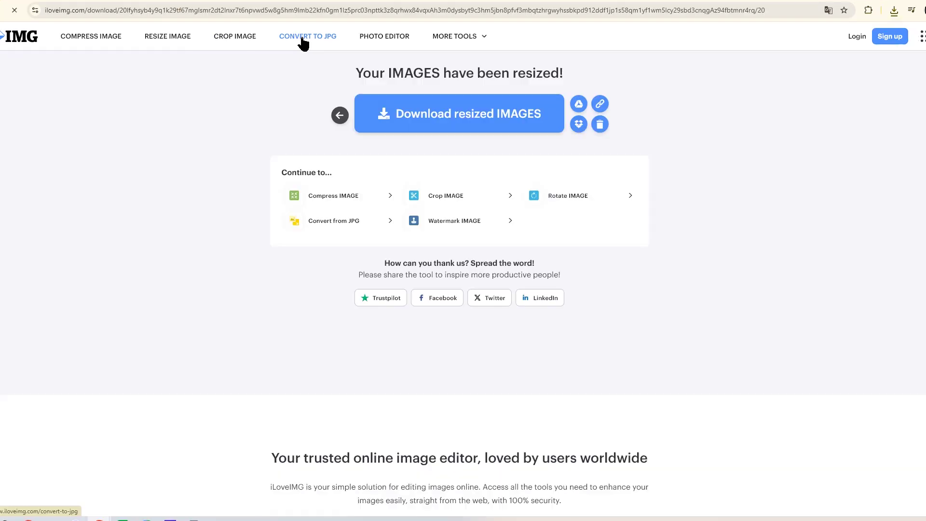
left_click(311, 50)
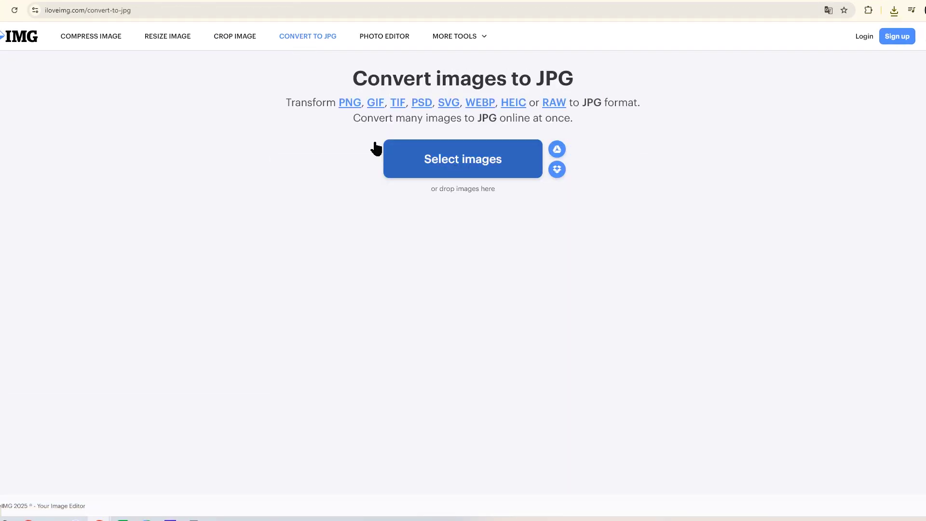
left_click_drag(313, 76, 612, 123)
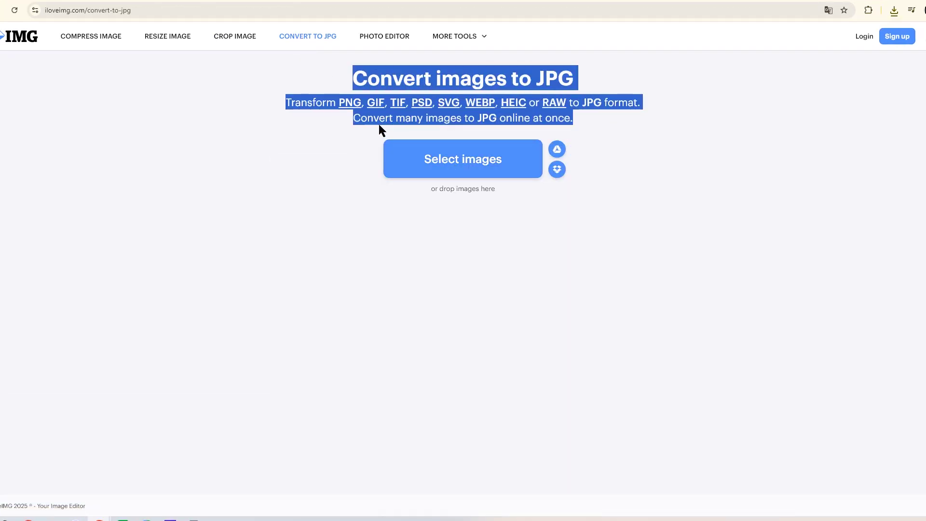